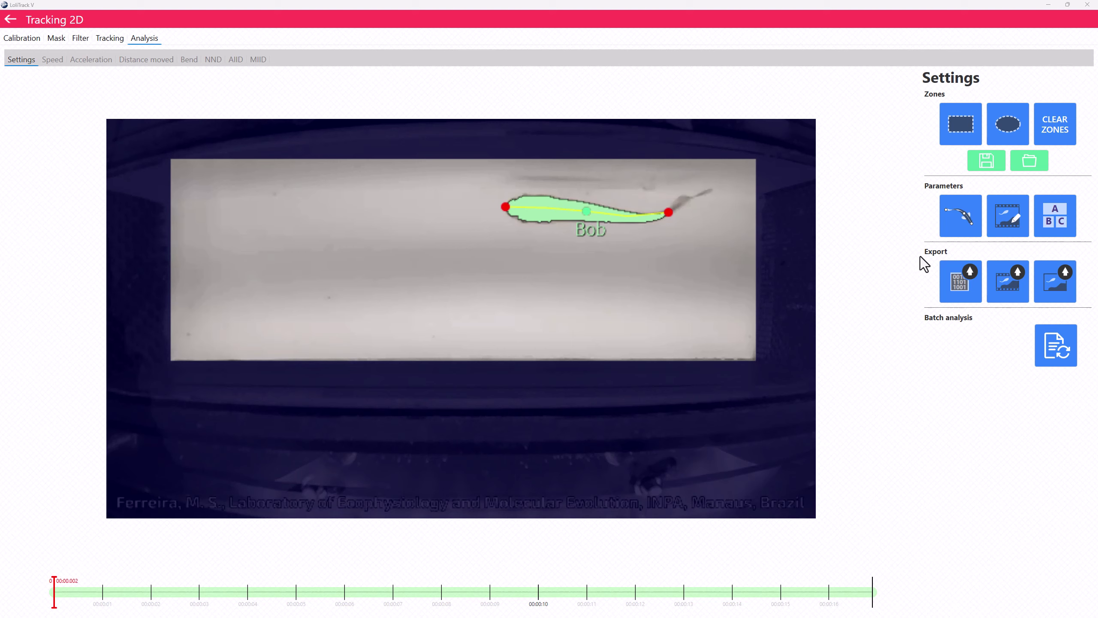
Turn on the arena label in the video display options and apply the change.
left_click(1053, 299)
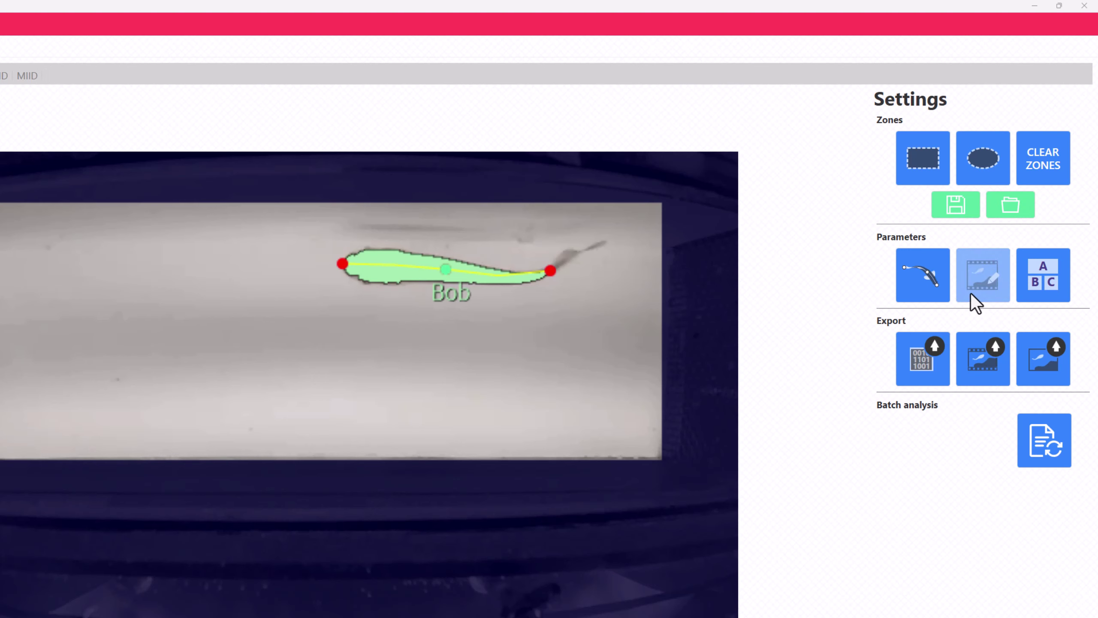
left_click(983, 281)
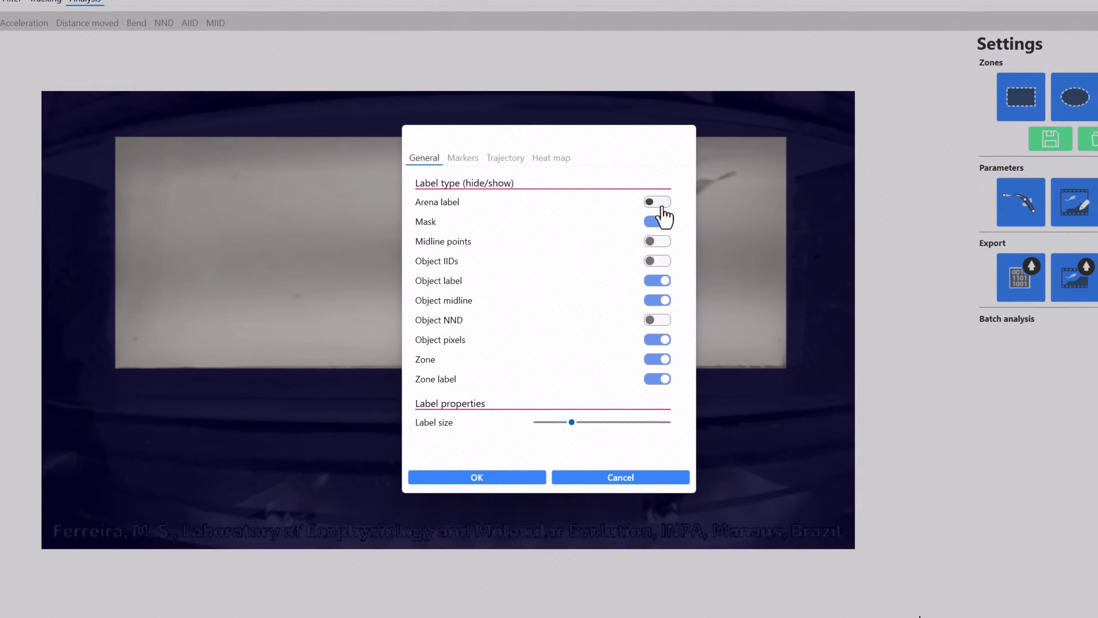
left_click(661, 204)
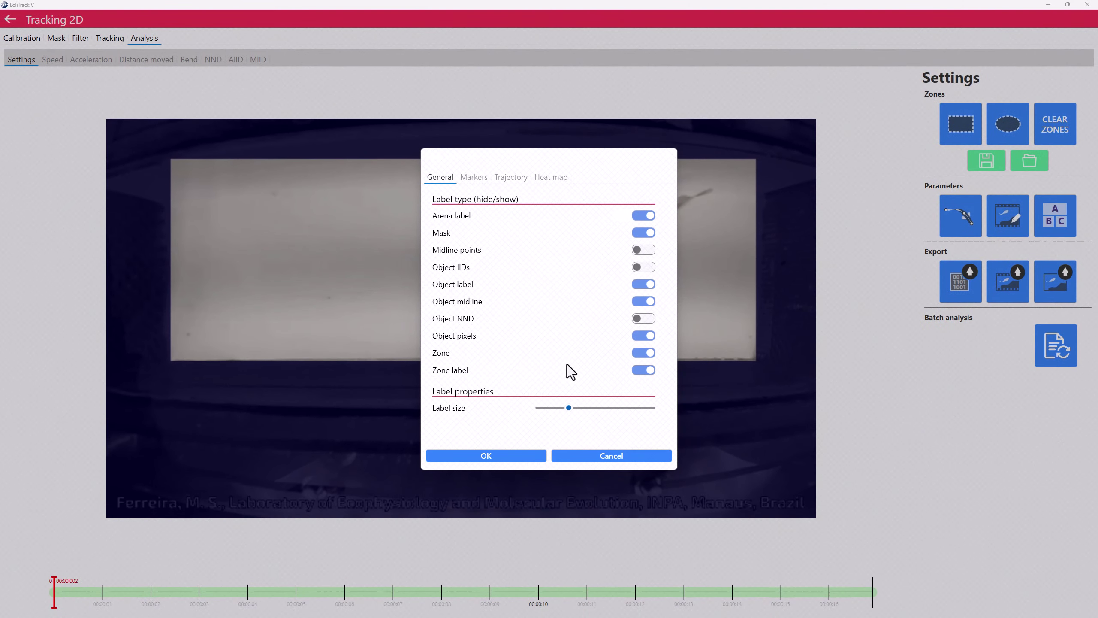
left_click(494, 454)
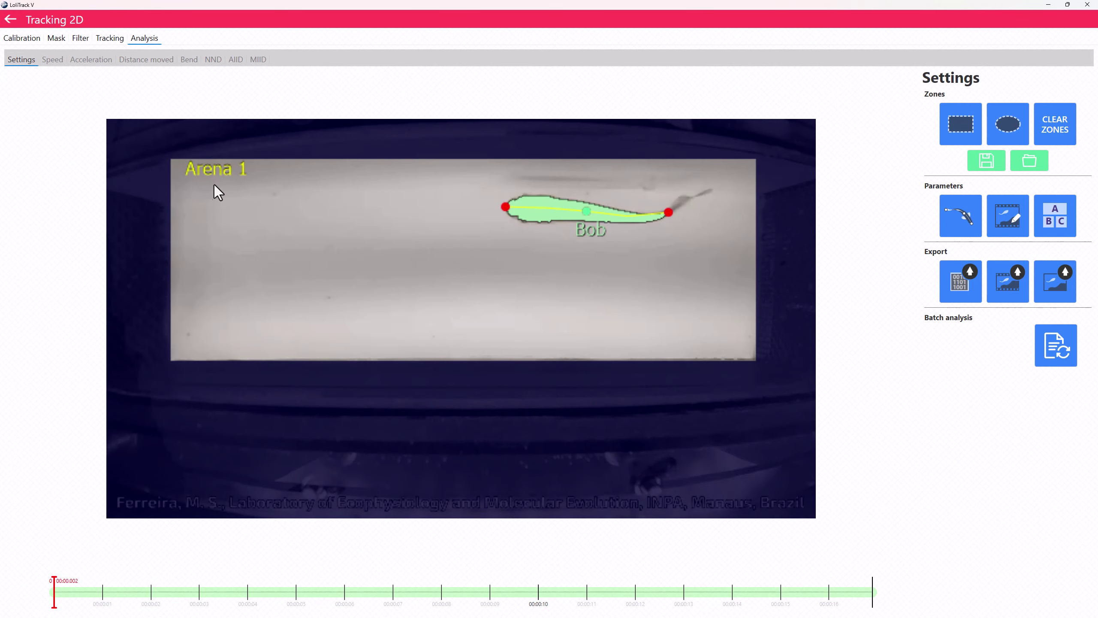
Hide the arena label on the video and view the marker display options.
left_click(1010, 219)
left_click(646, 218)
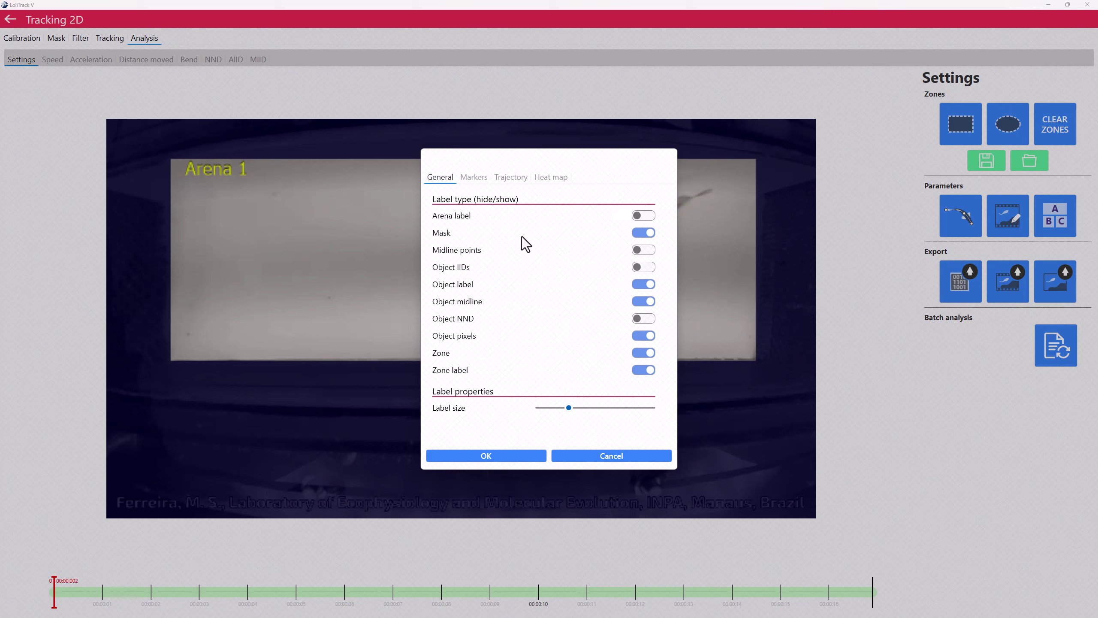
left_click(474, 178)
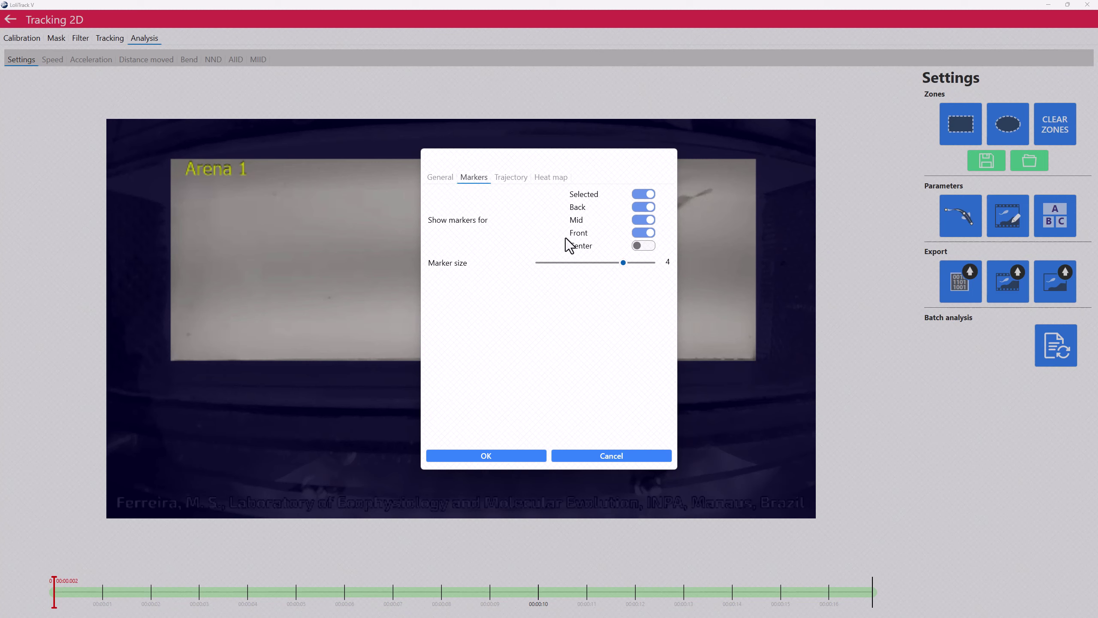
left_click(619, 454)
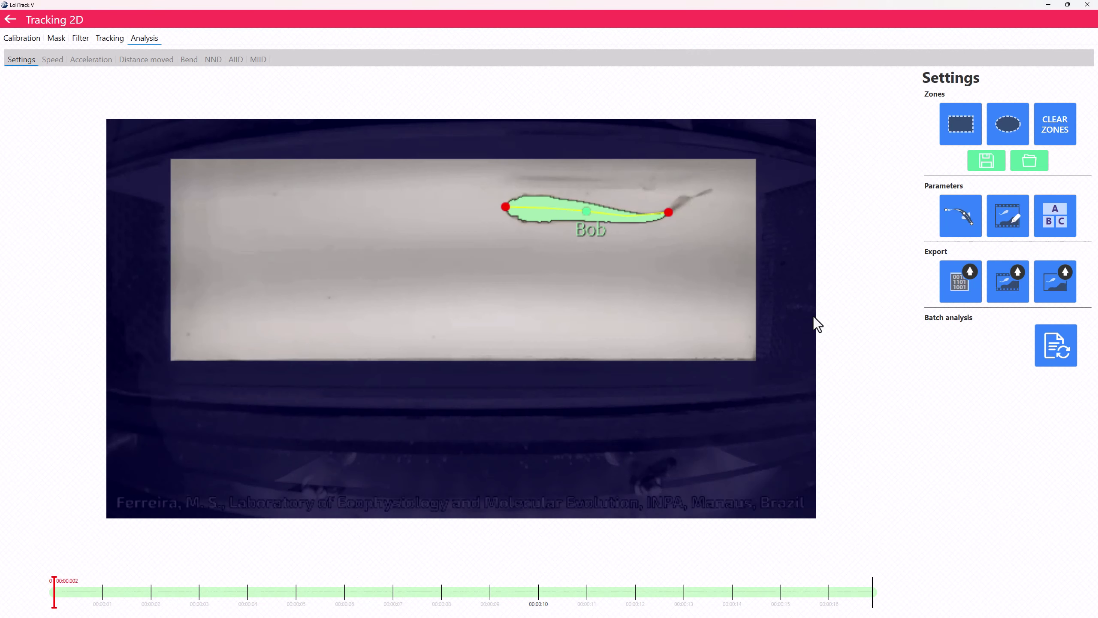
Set the object position marker to the front point at the fish's head.
left_click(965, 224)
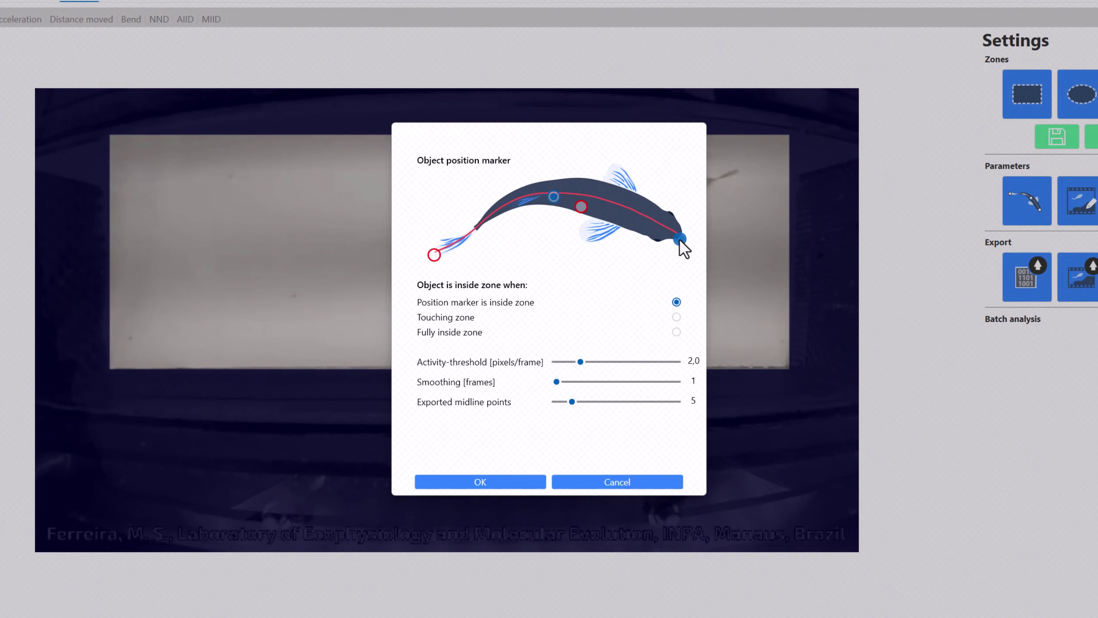
left_click(680, 239)
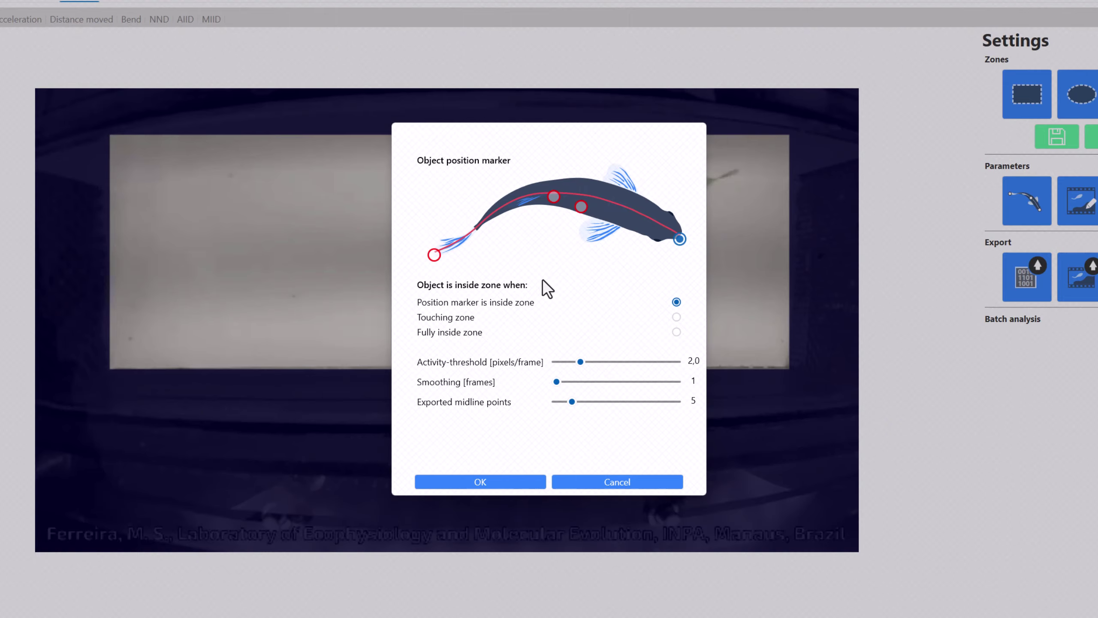
left_click(508, 480)
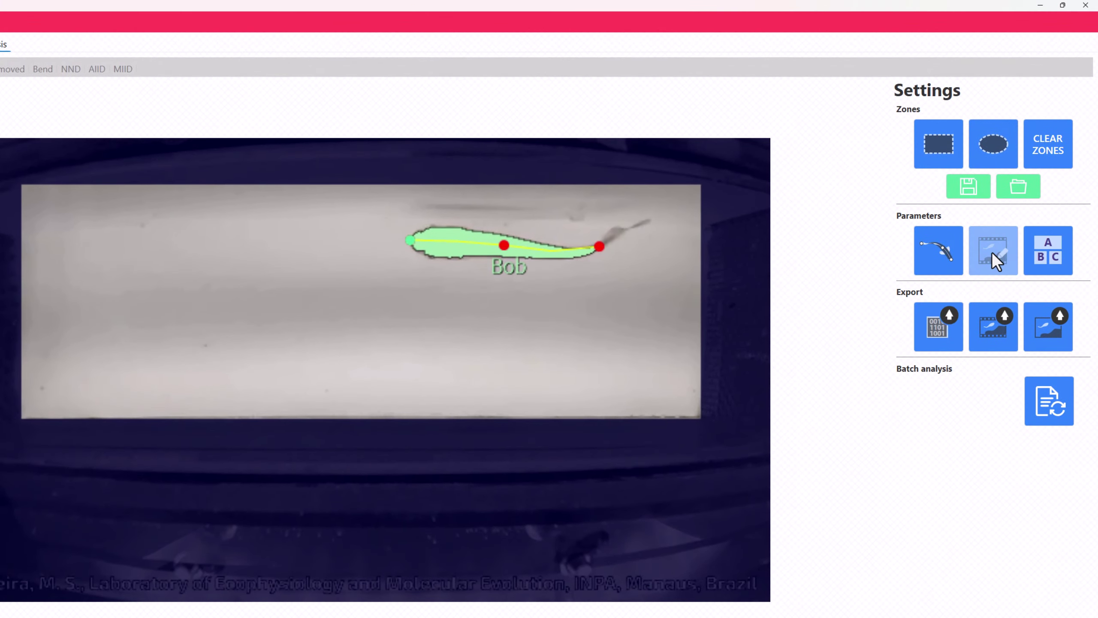
Review the marker and trajectory display options and preview the fish's trajectory along the timeline.
left_click(1080, 203)
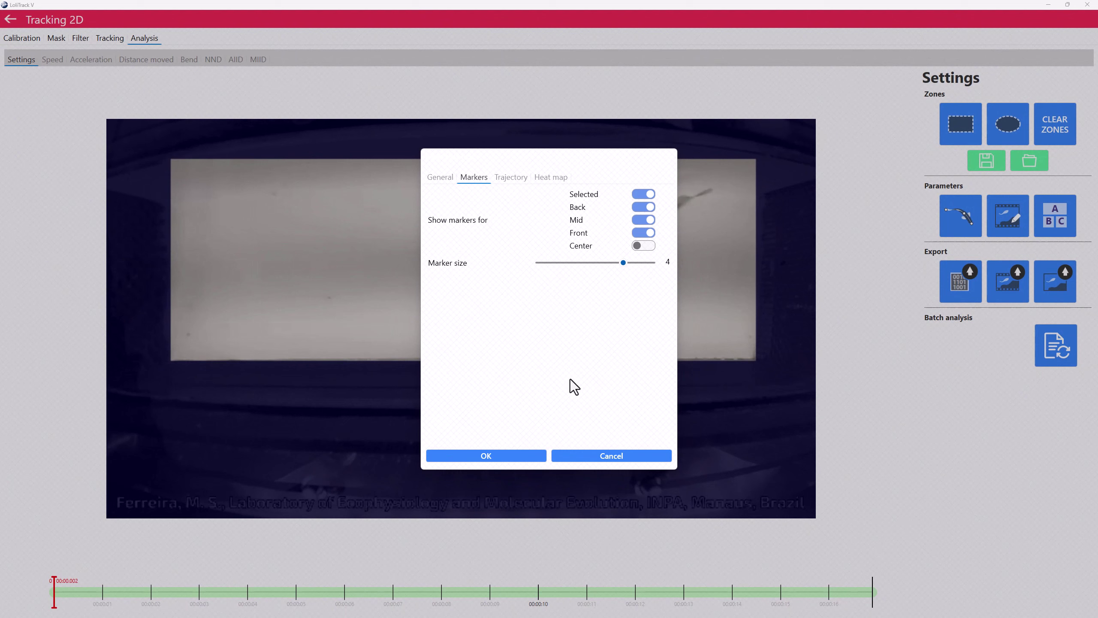
left_click(589, 455)
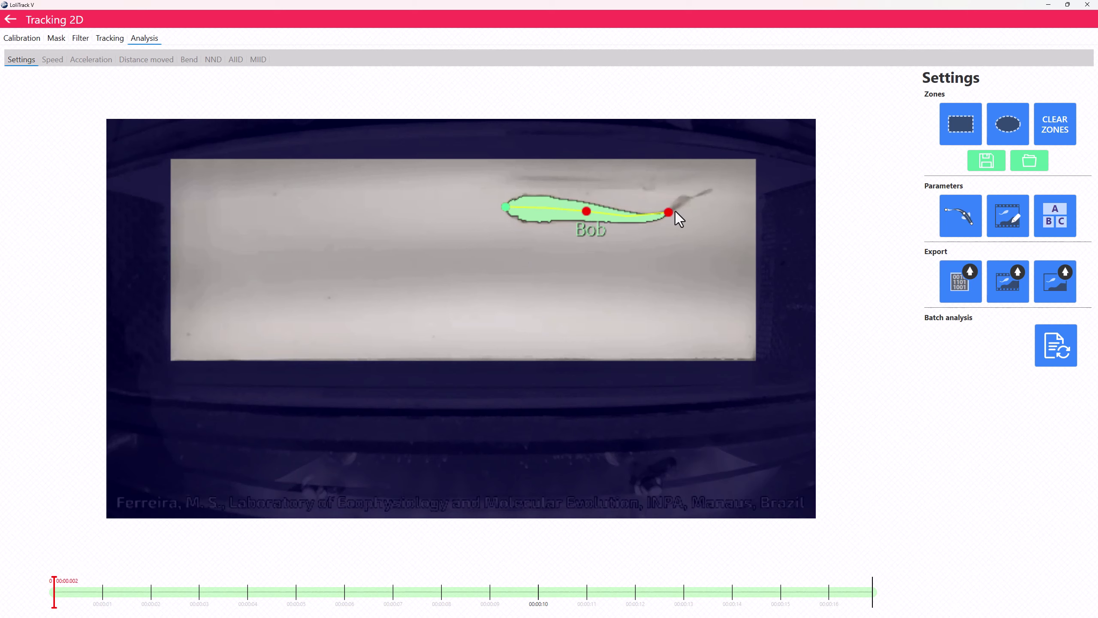
left_click(1007, 219)
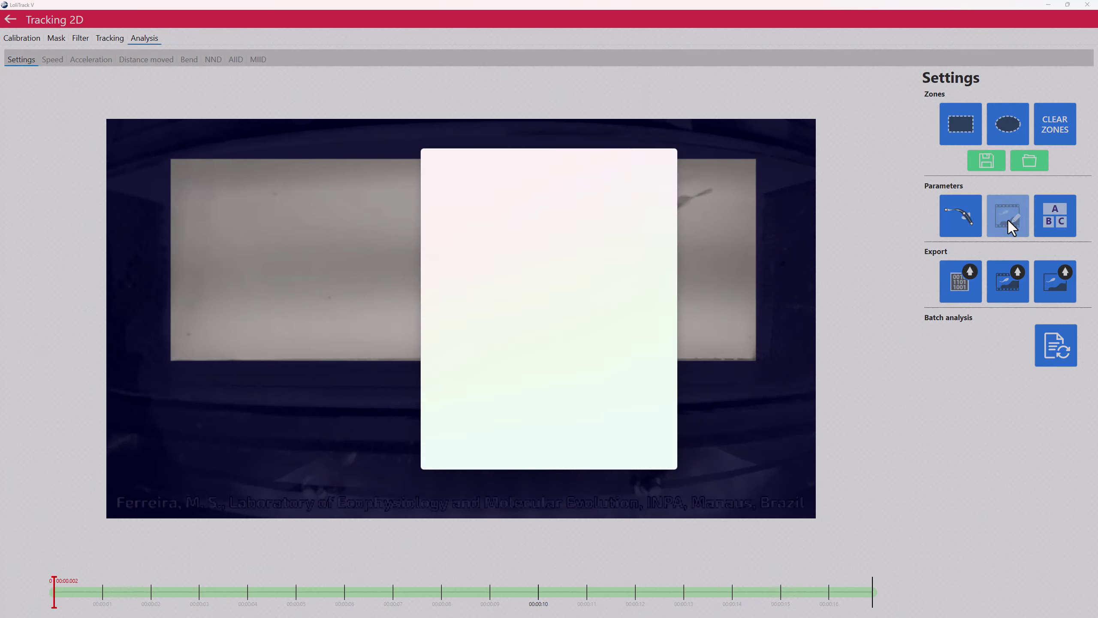
left_click(508, 177)
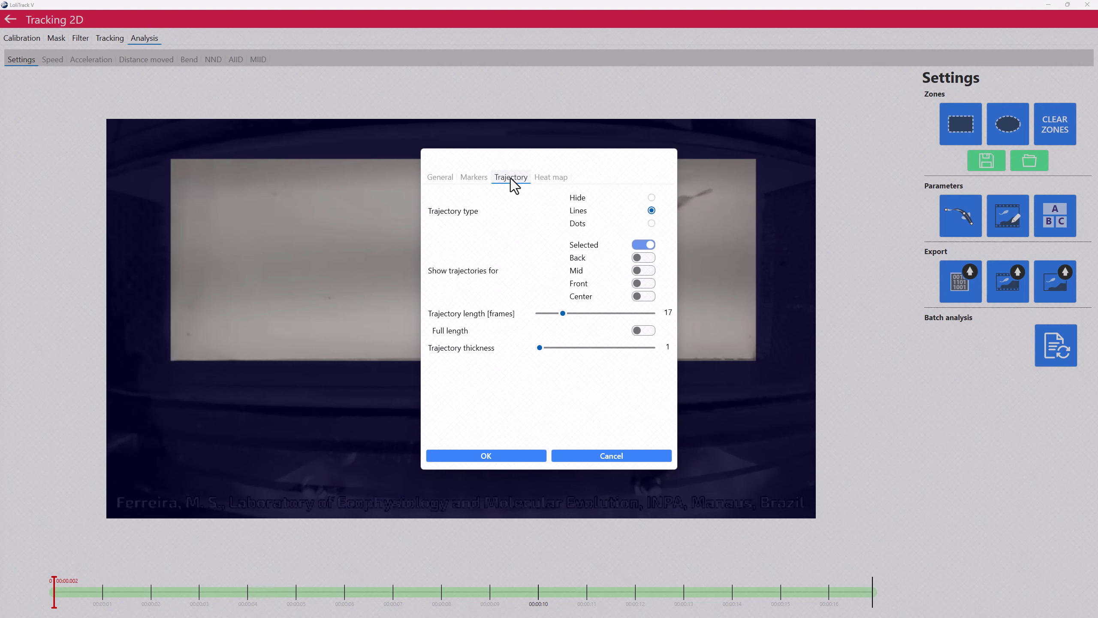
left_click(568, 454)
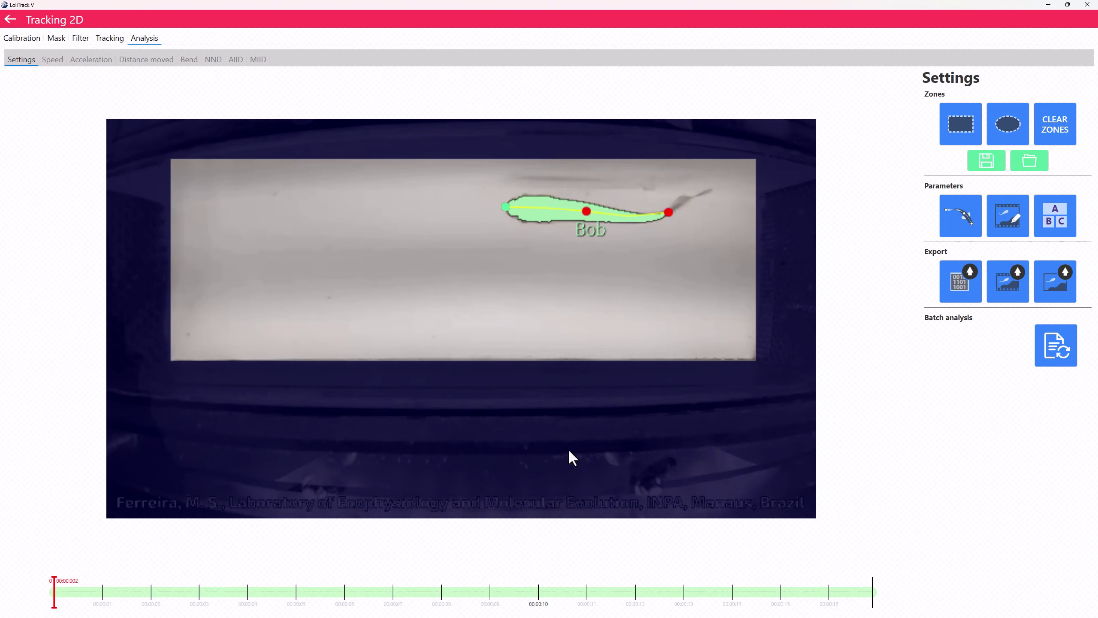
mouse_move(54, 592)
left_mouse_down()
mouse_move(392, 590)
mouse_move(54, 593)
left_mouse_up()
Show the trajectories at full length and open the heat map display options.
left_click(1009, 224)
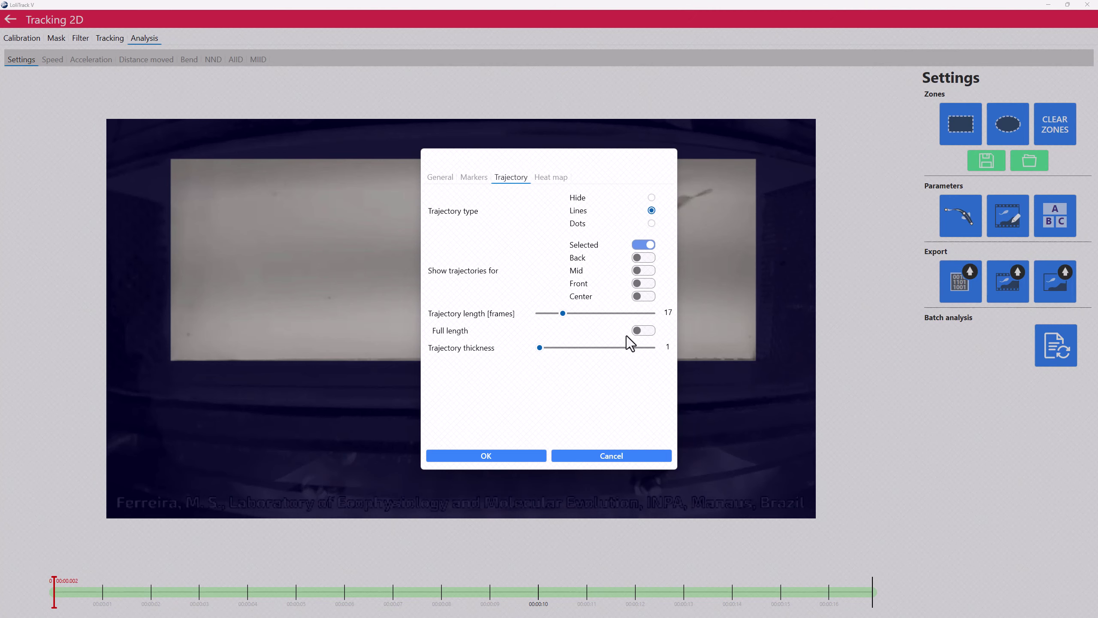
left_click(643, 331)
left_click(494, 456)
left_click_drag(65, 593, 29, 577)
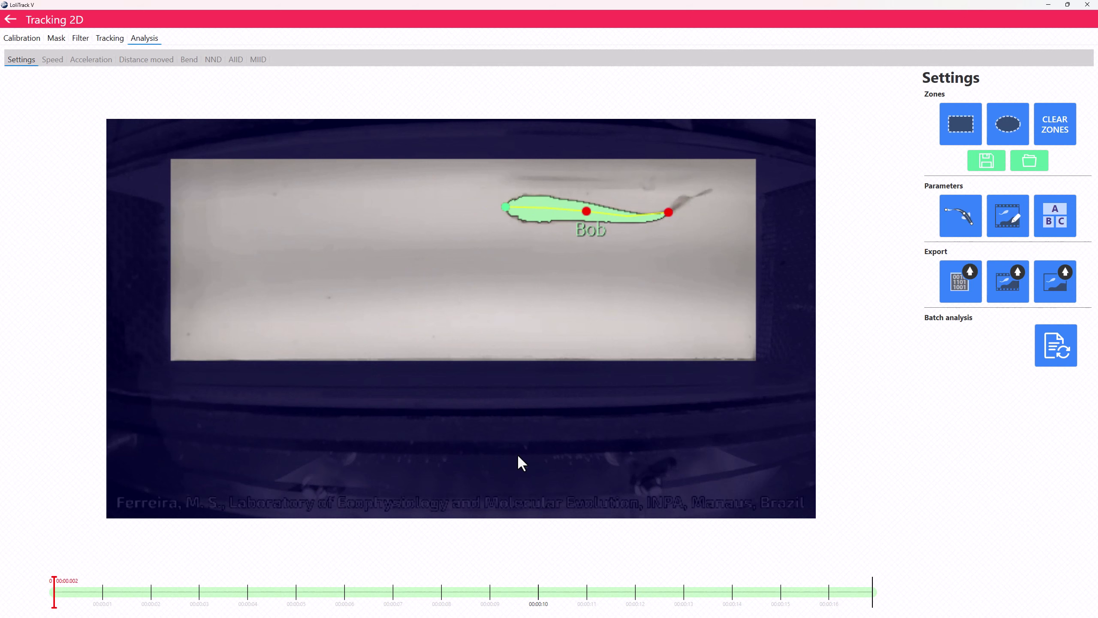
left_click(1006, 221)
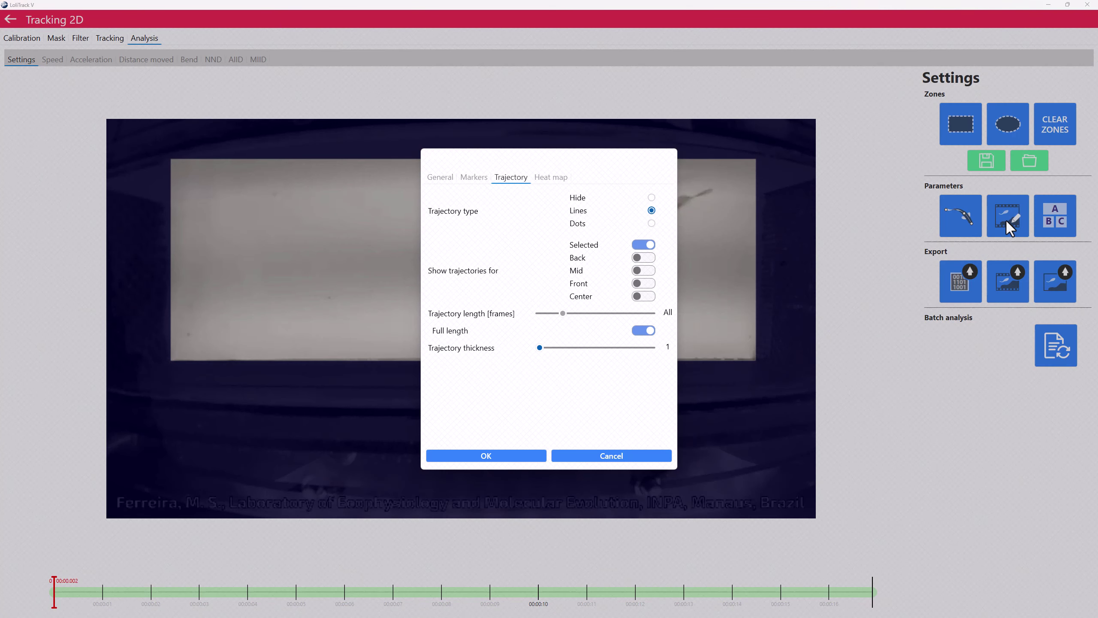
left_click(550, 177)
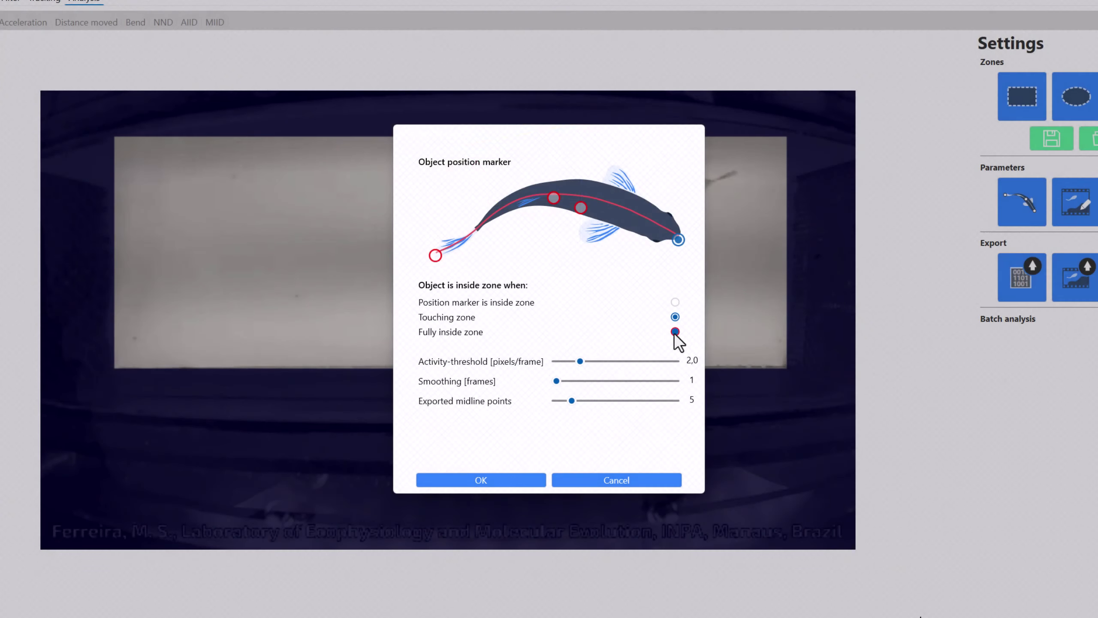
Count objects as inside a zone only when fully inside it, and set smoothing to 15 frames.
left_click(658, 328)
mouse_move(579, 361)
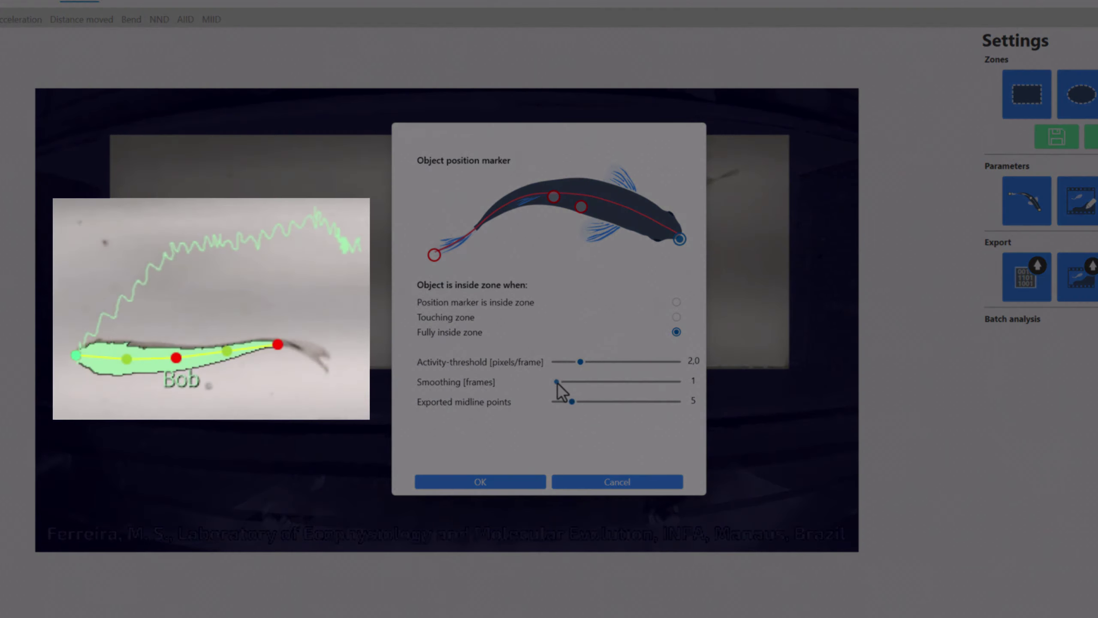
left_click_drag(604, 383, 627, 383)
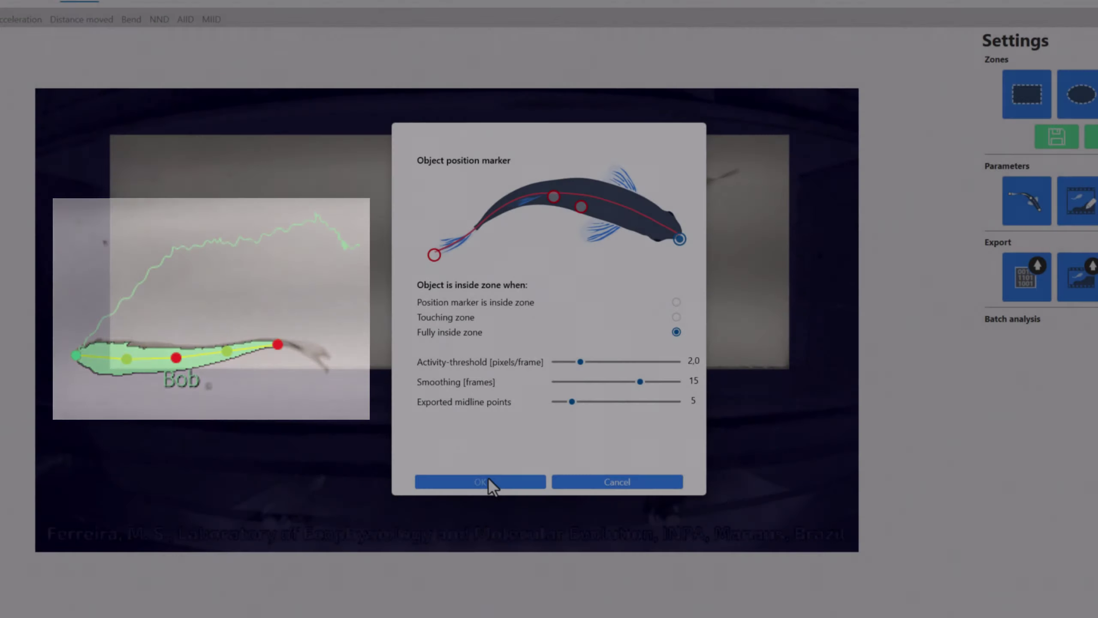
left_click(488, 477)
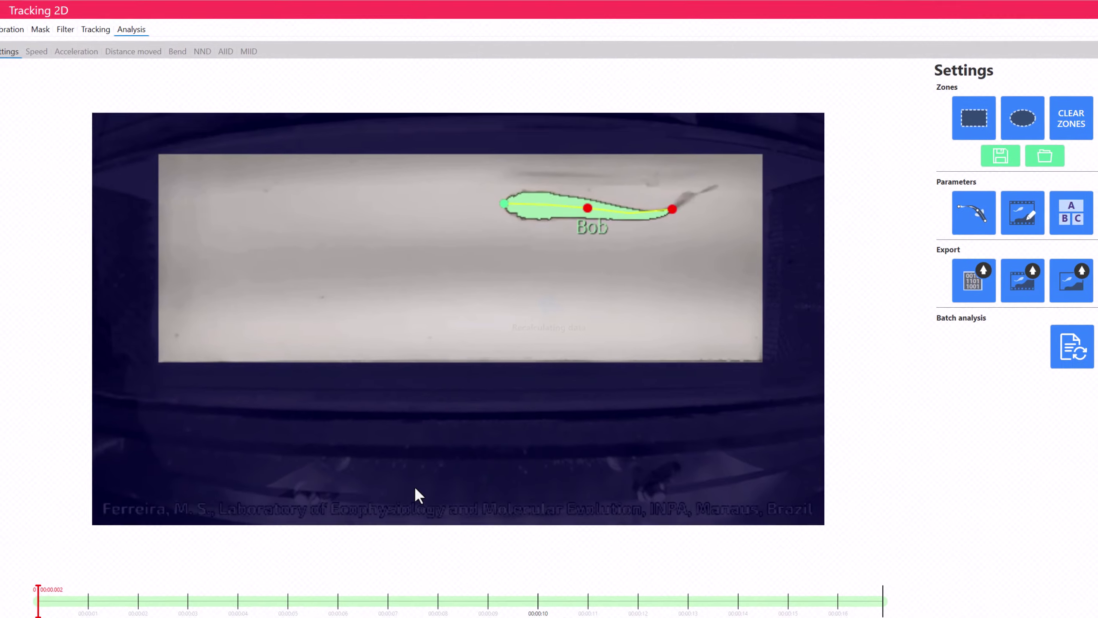
Move the playback position to about 5.6 seconds and review the object position and smoothing parameters.
left_click_drag(76, 597, 331, 584)
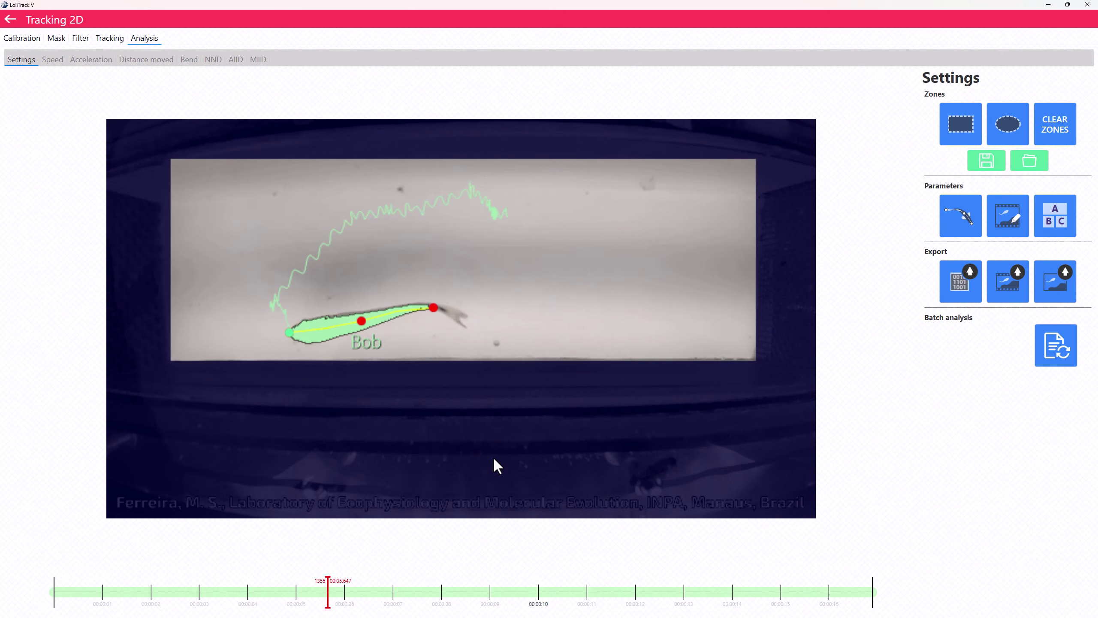
left_click(961, 220)
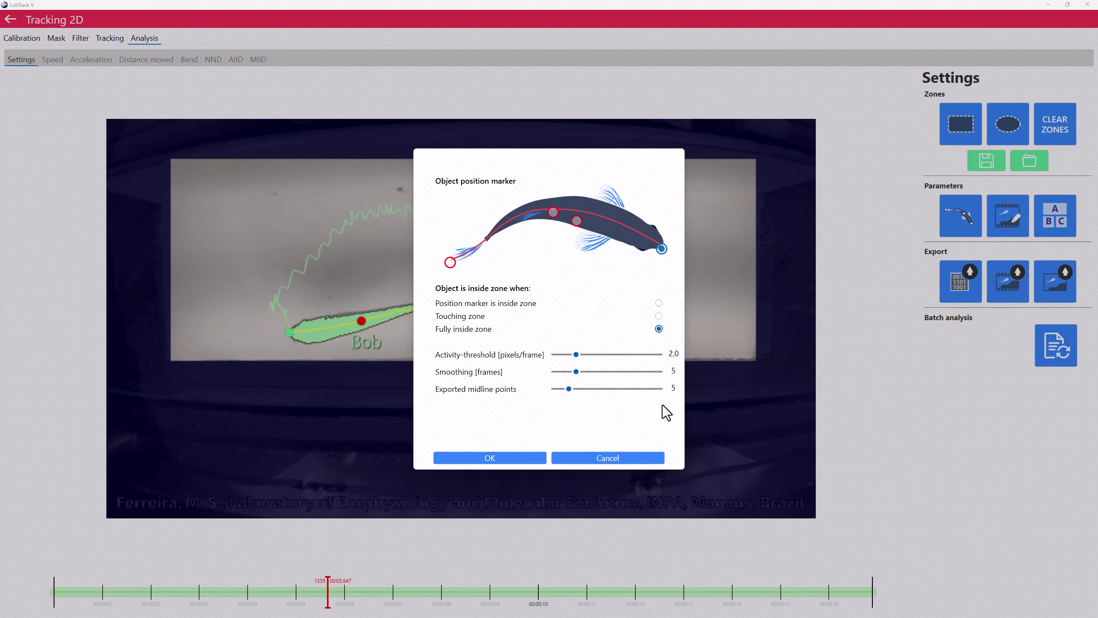
left_click(557, 457)
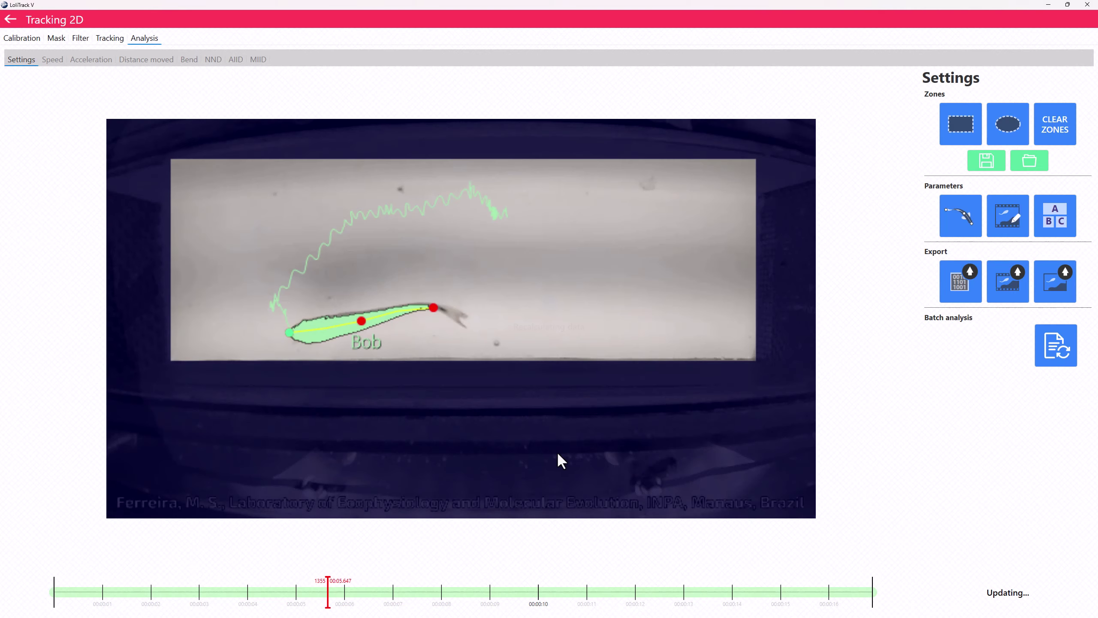
Turn on the display of midline points on the tracked fish.
left_click(1009, 218)
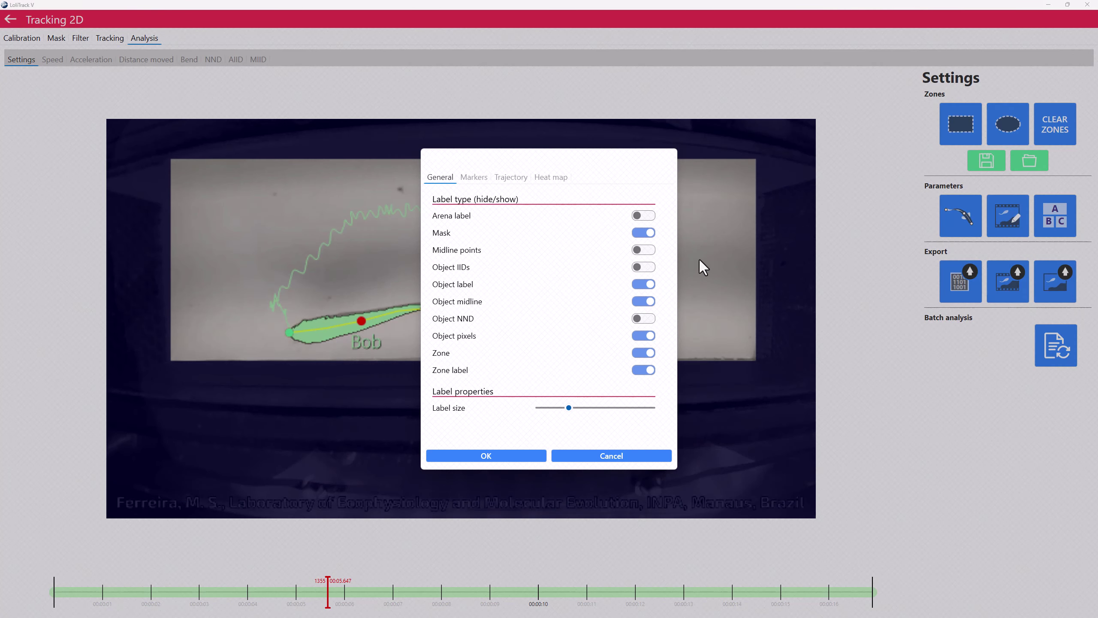
left_click(643, 249)
left_click(488, 456)
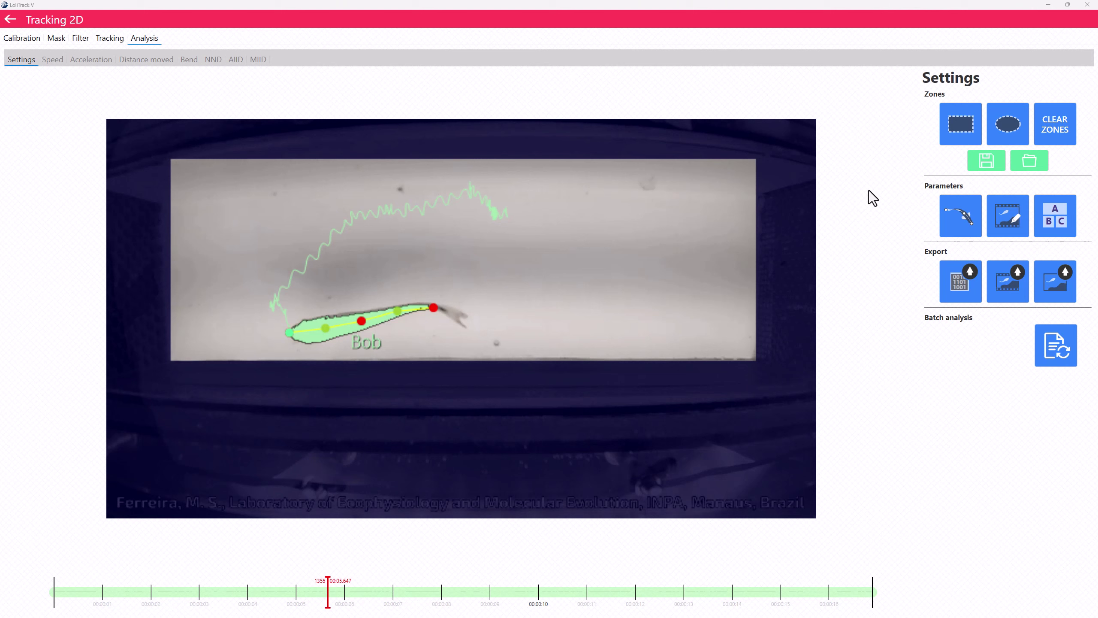
Draw a rectangular zone about 9.8 by 4.1 cm in the arena's upper-left area and narrow it to about 7.7 cm.
left_click(960, 124)
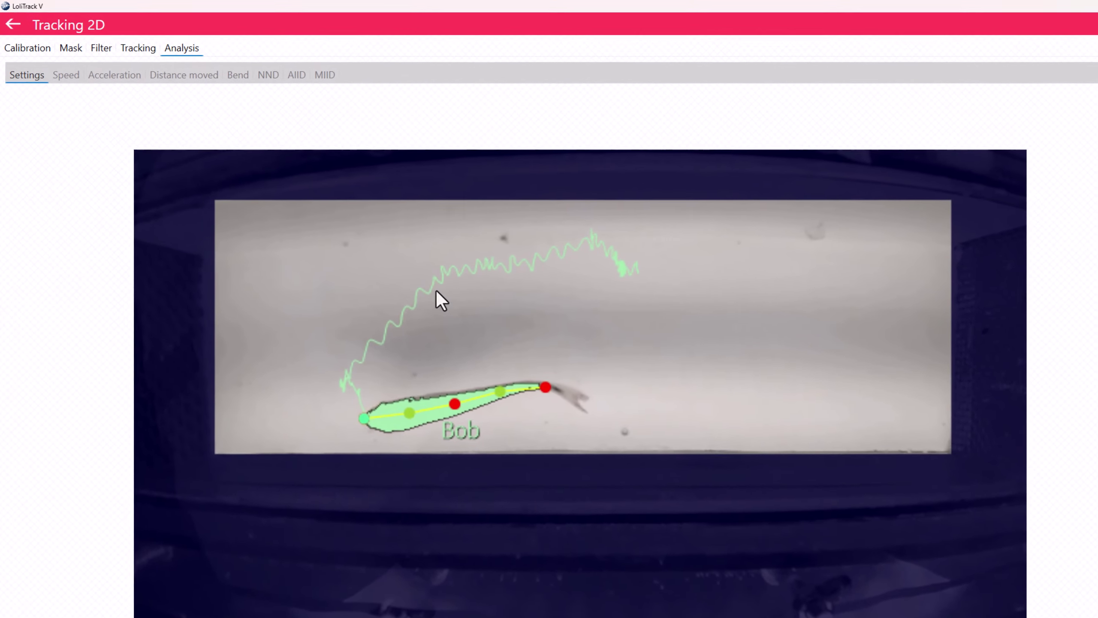
left_click_drag(234, 247, 500, 358)
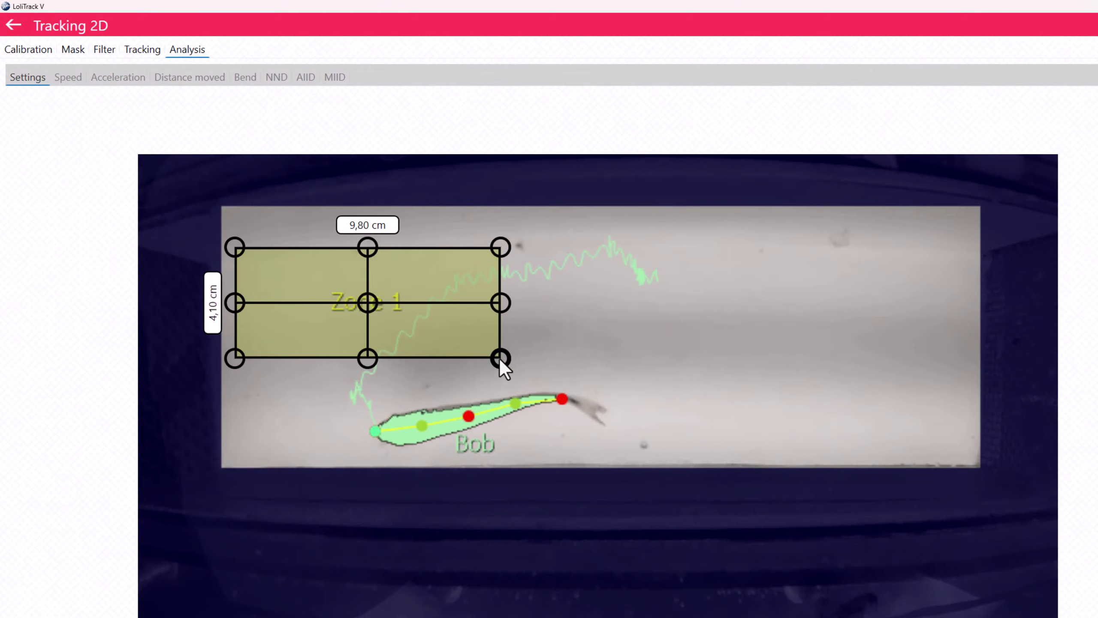
left_click(528, 367)
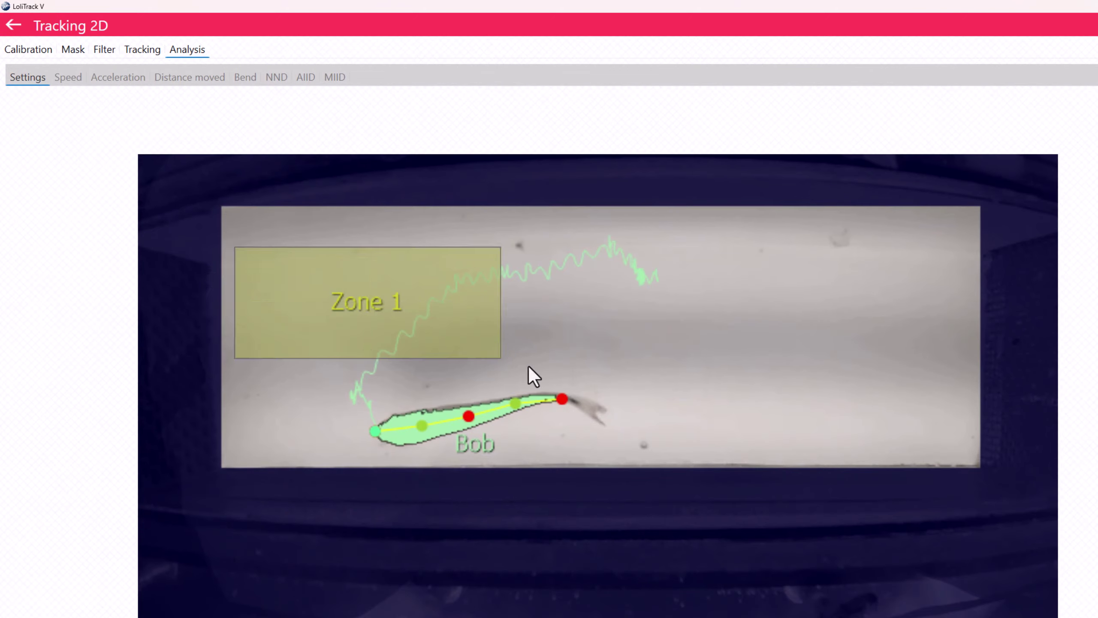
left_click(428, 346)
left_click_drag(501, 303, 446, 304)
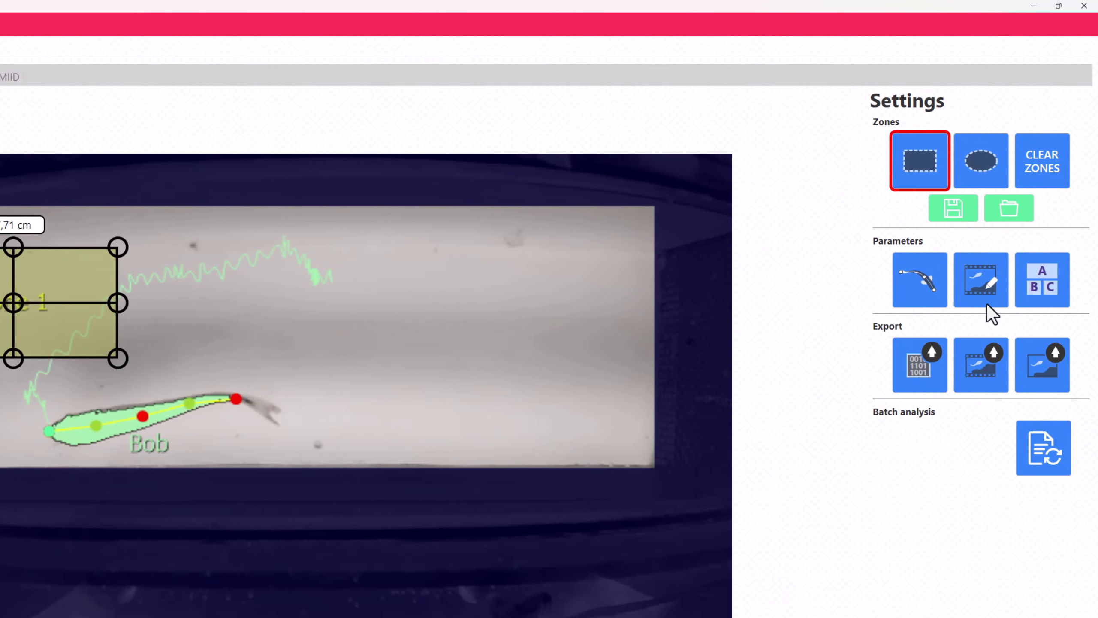
Check the display options for zones and zone labels without changing them.
left_click(990, 285)
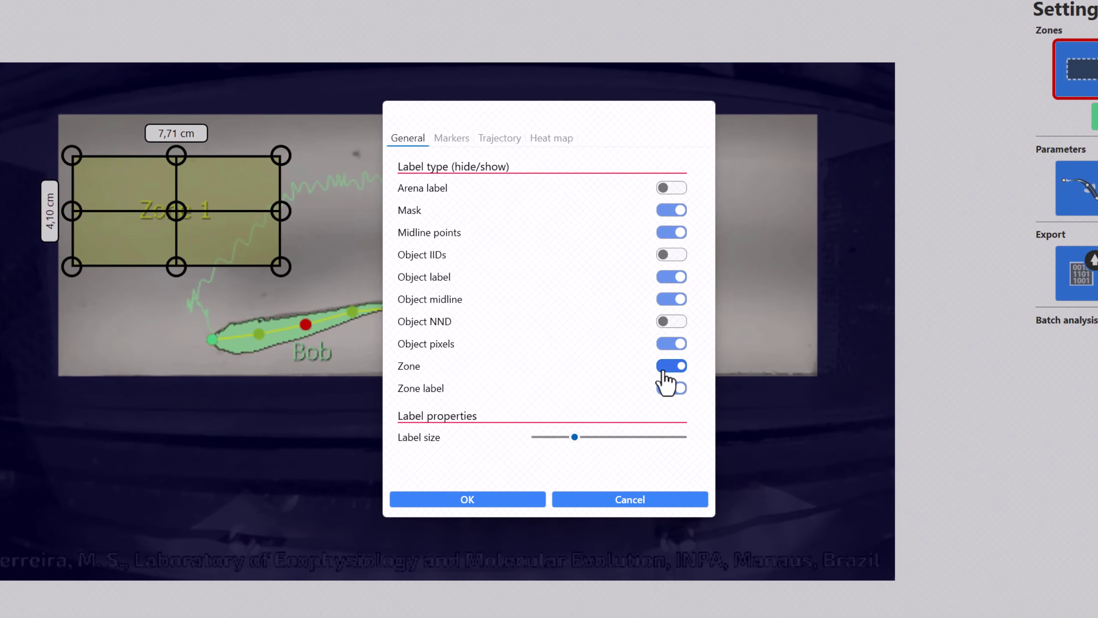
left_click(626, 498)
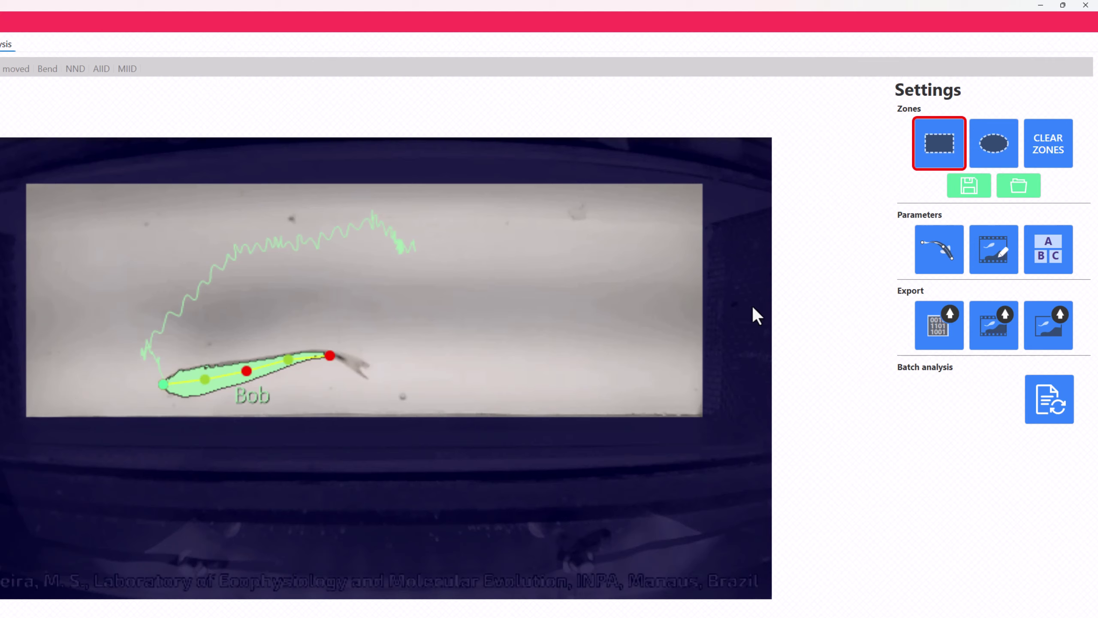
Open the arena name for editing and assign Treatment 2 to Arena 1.
left_click(1049, 246)
triple_click(411, 259)
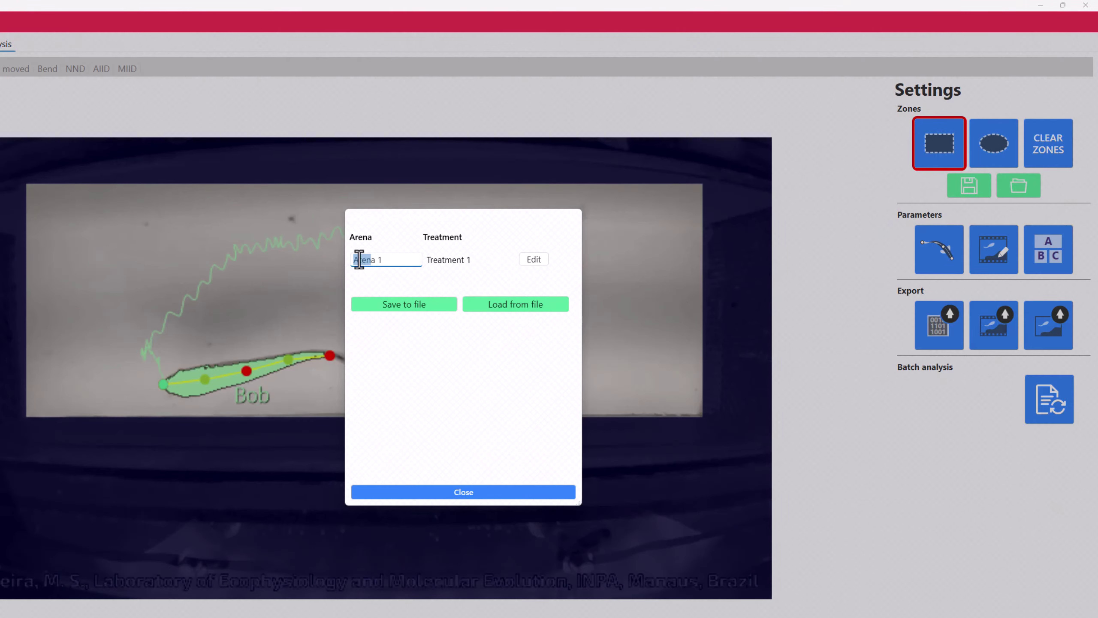
key("BackSpace")
left_click(535, 259)
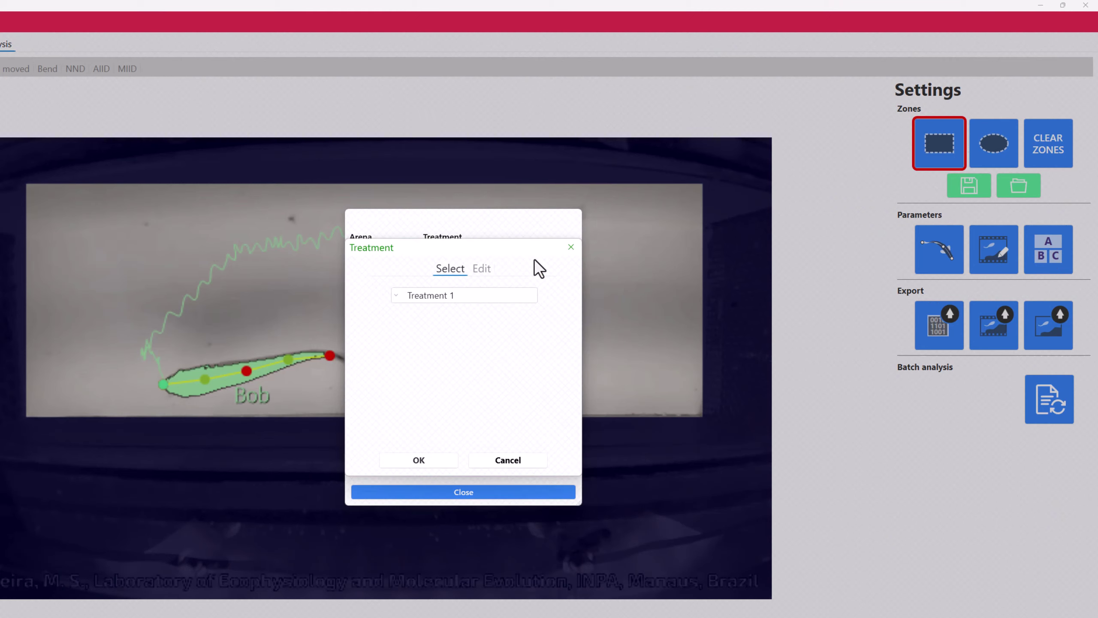
left_click(451, 296)
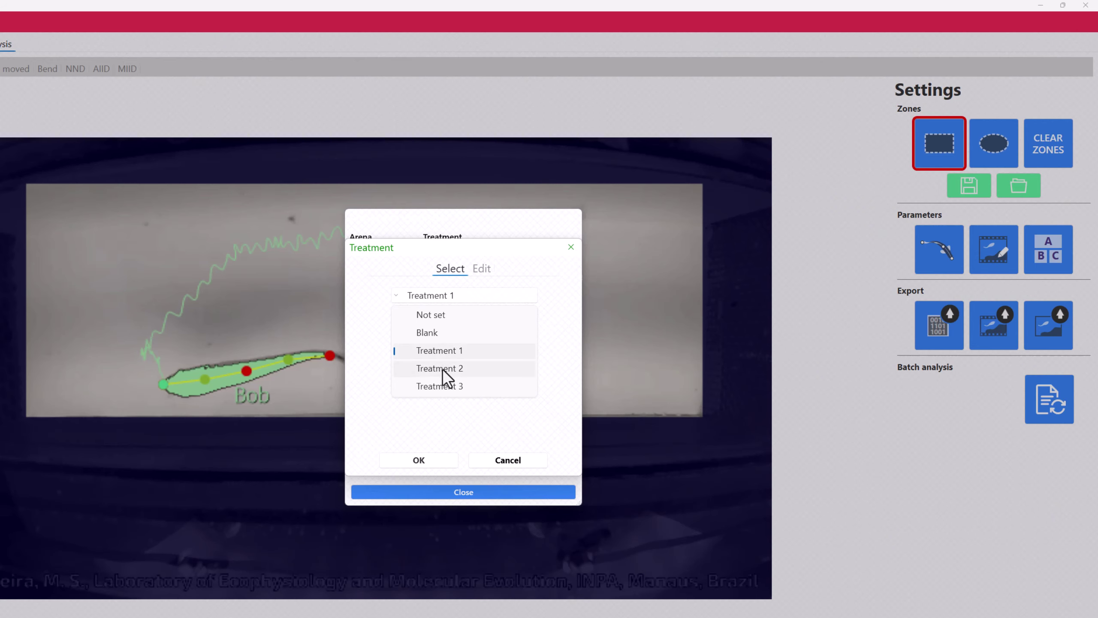
left_click(442, 368)
left_click(422, 460)
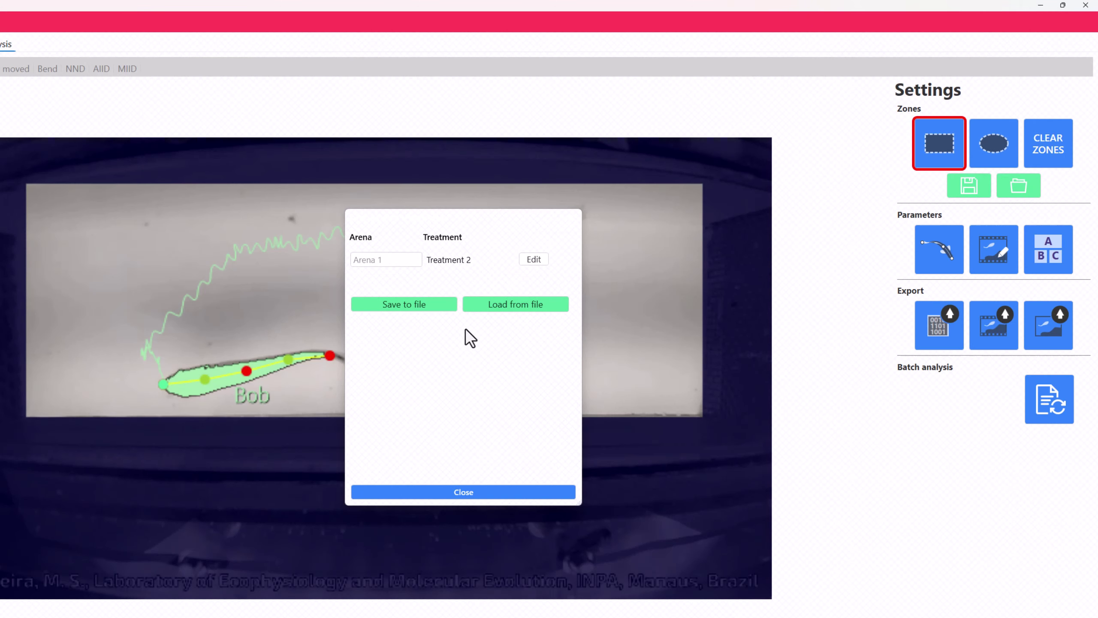
Review the treatment name editing options and save the arena and treatment labels to a file.
left_click(533, 260)
left_click(482, 269)
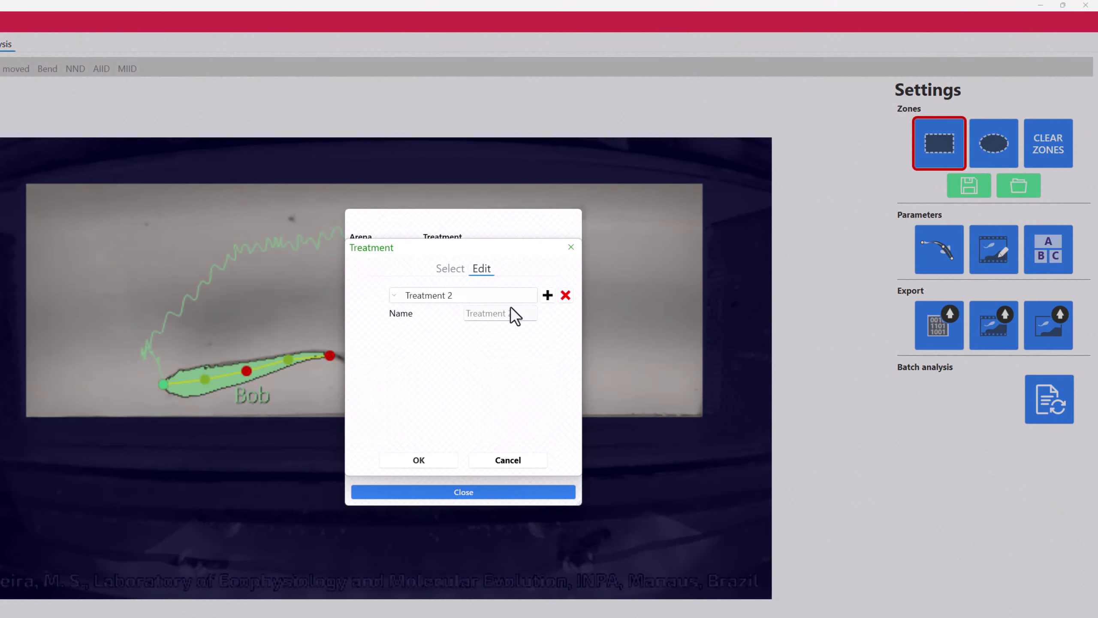
left_click(488, 460)
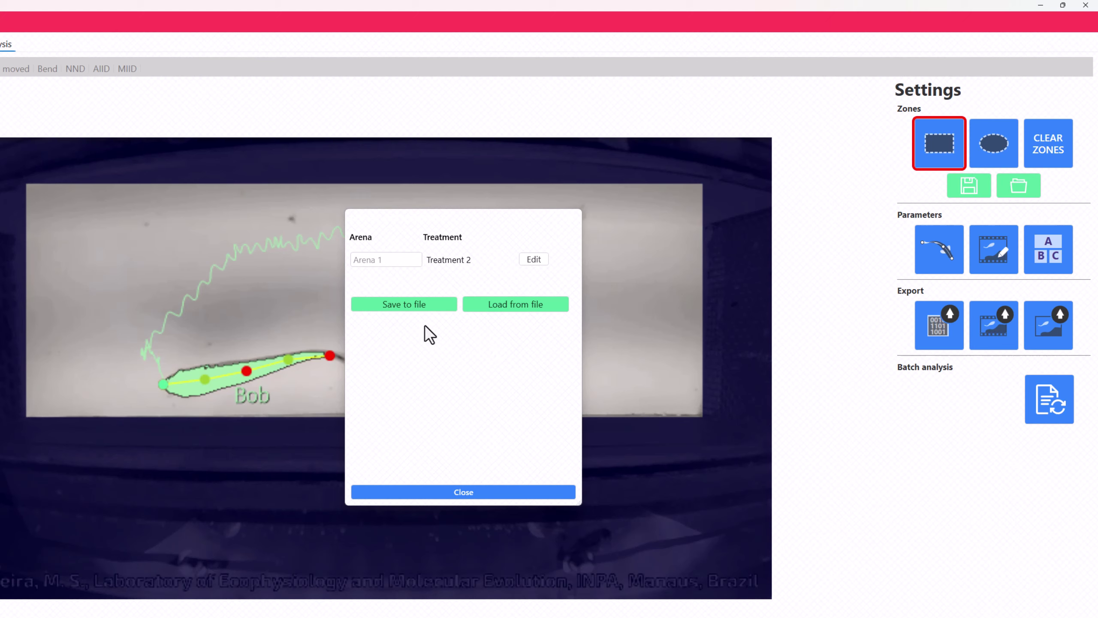
left_click(399, 306)
left_click(464, 491)
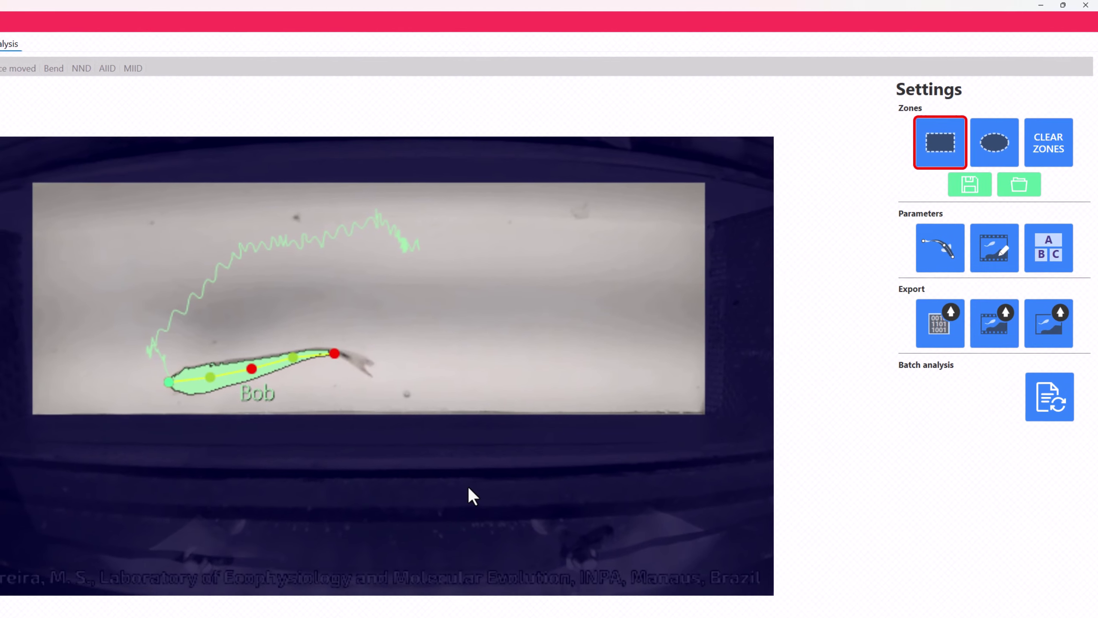